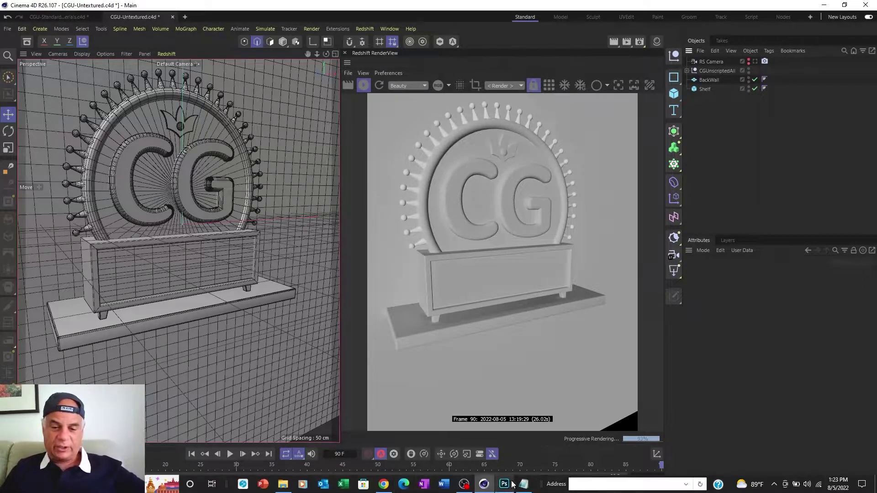
- Switch to Photoshop's CG-Unscripted-Logo.psd render and pan the canvas to frame the whole logo
click(505, 484)
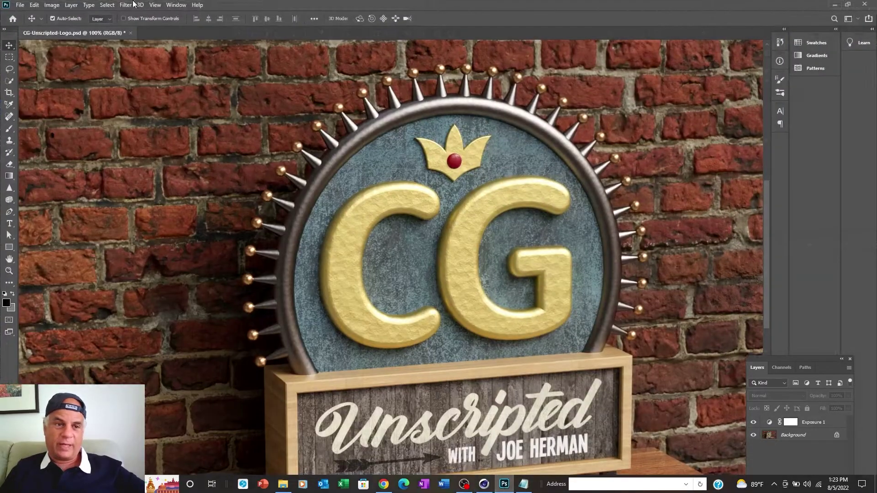
click(18, 5)
click(18, 5)
click(18, 5)
click(19, 5)
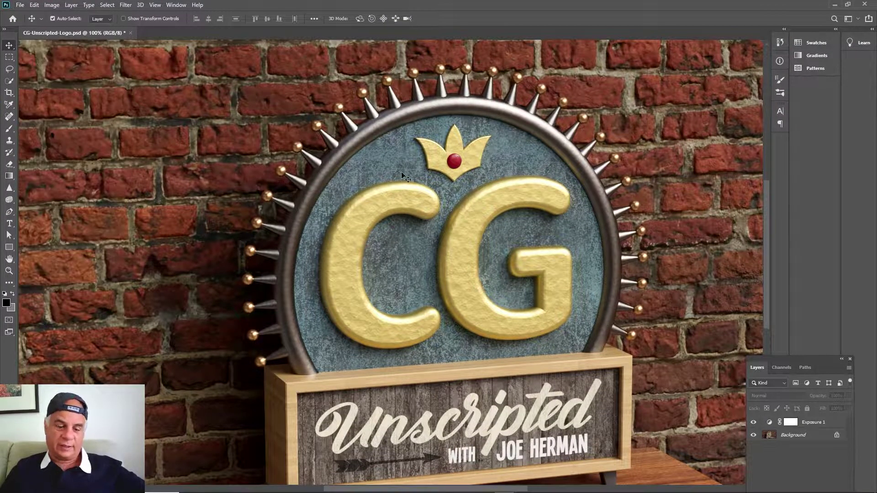
drag(385, 262, 390, 202)
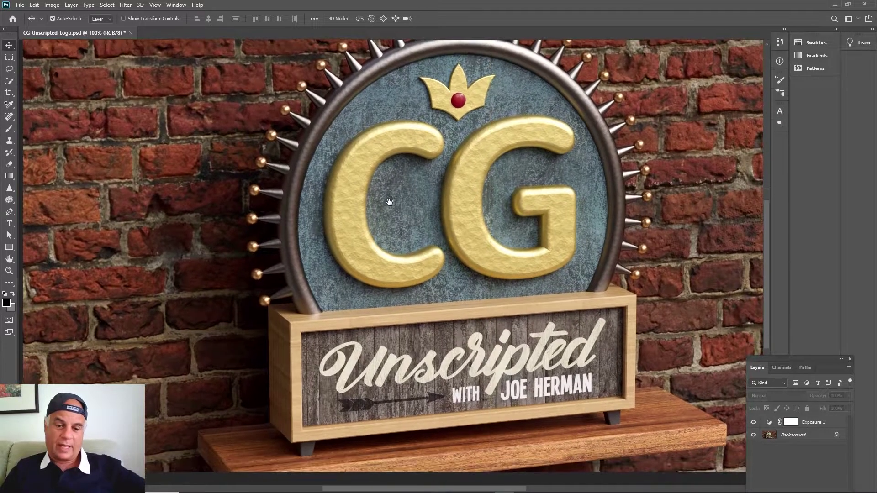
drag(513, 150, 511, 165)
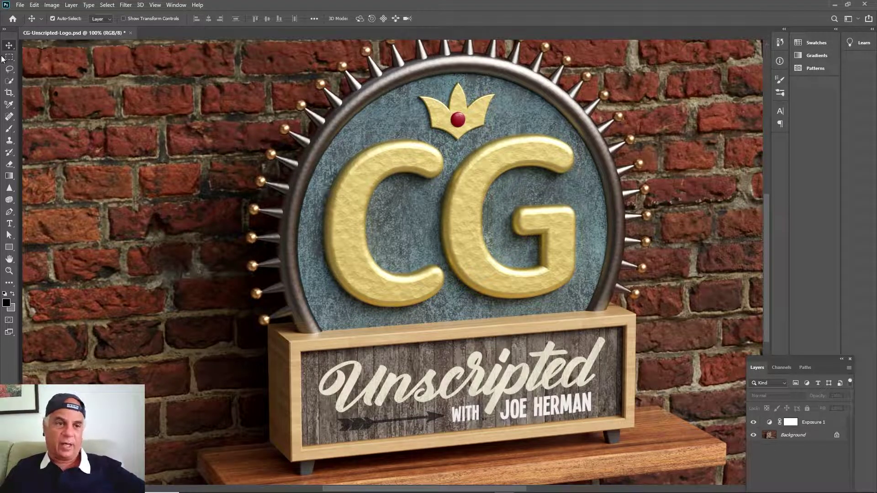
click(20, 5)
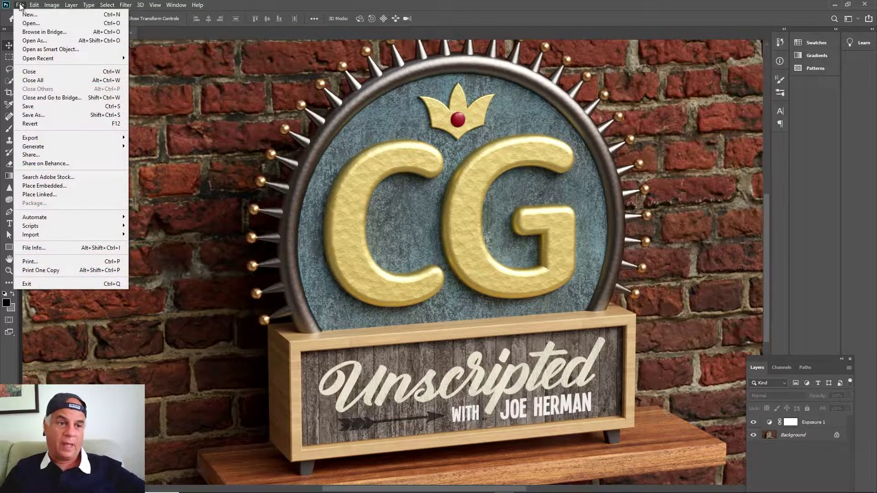
click(31, 23)
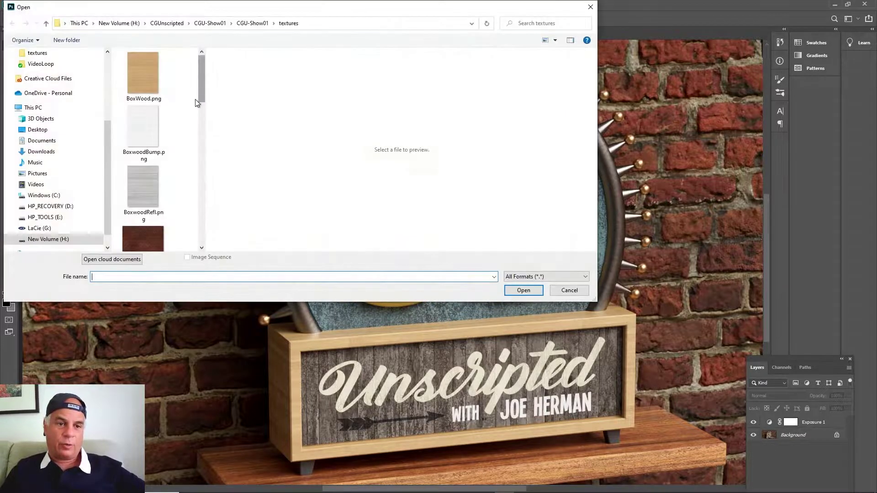
click(260, 23)
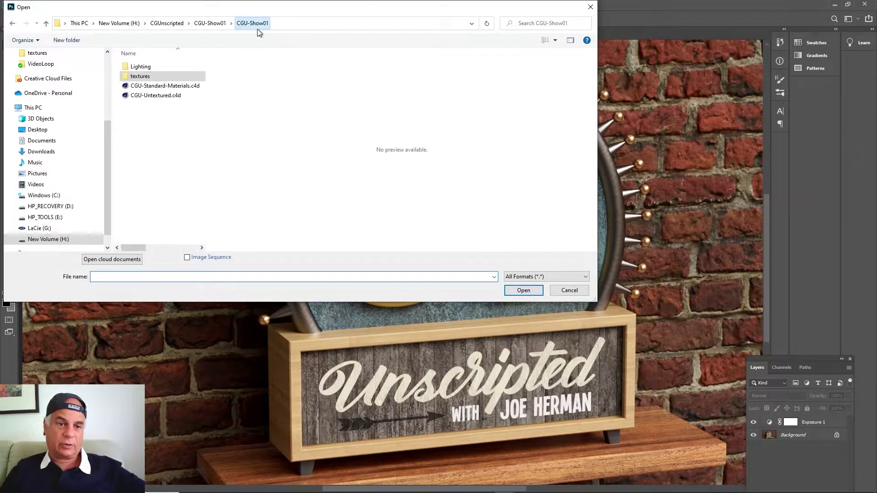
double_click(141, 67)
double_click(152, 79)
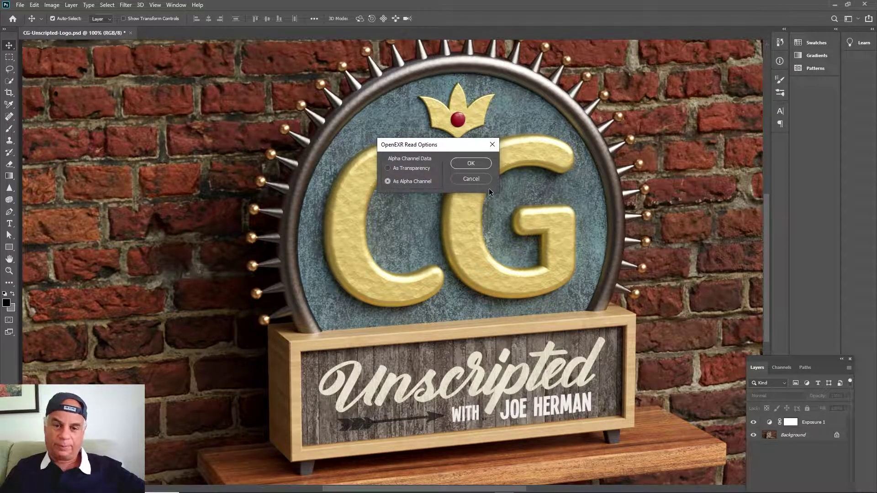
click(471, 165)
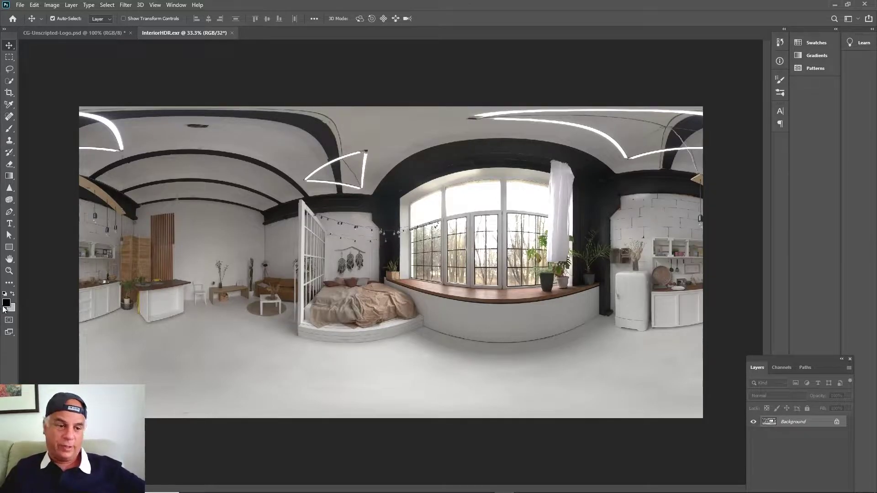
click(9, 270)
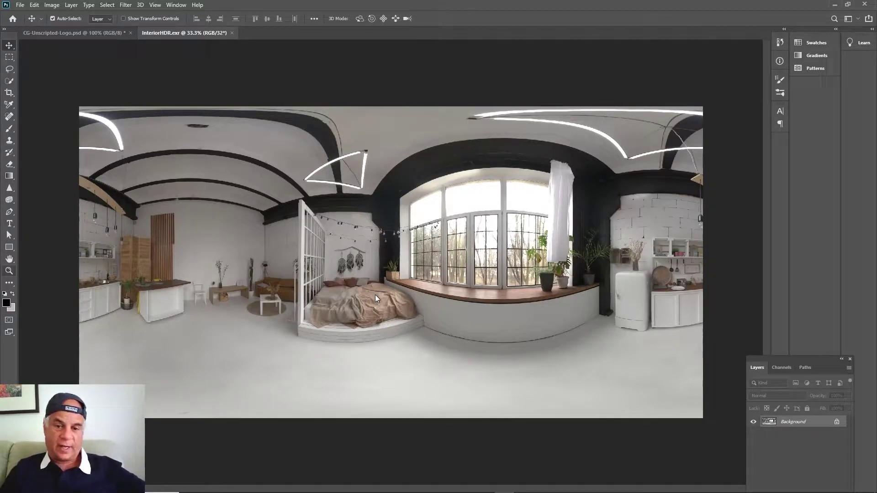
click(9, 270)
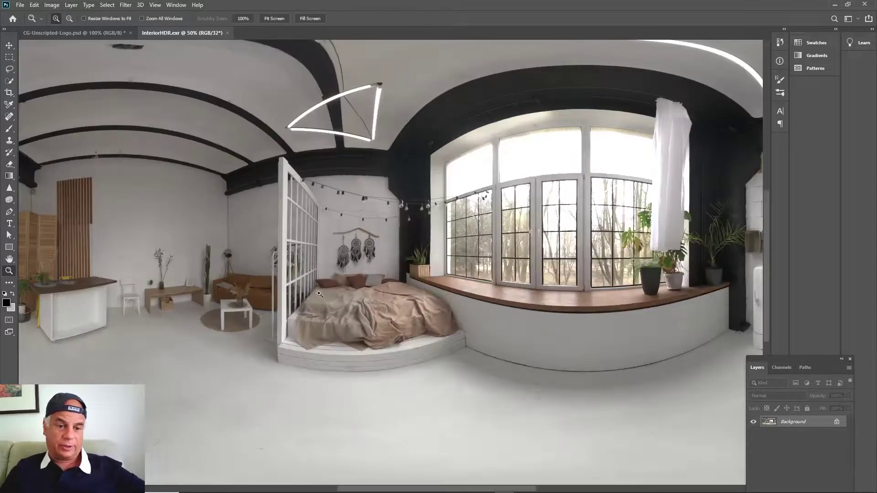
click(337, 287)
ctrl+scroll(352, 310, left, 5)
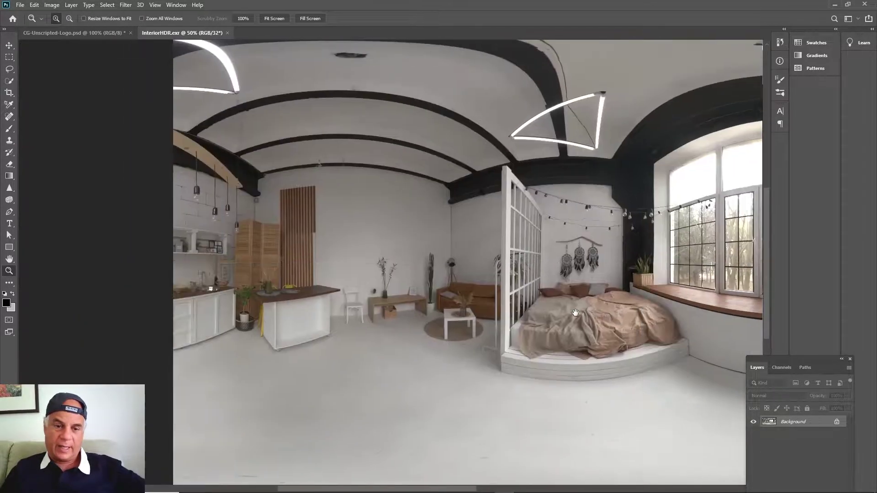
ctrl+scroll(351, 310, right, 5)
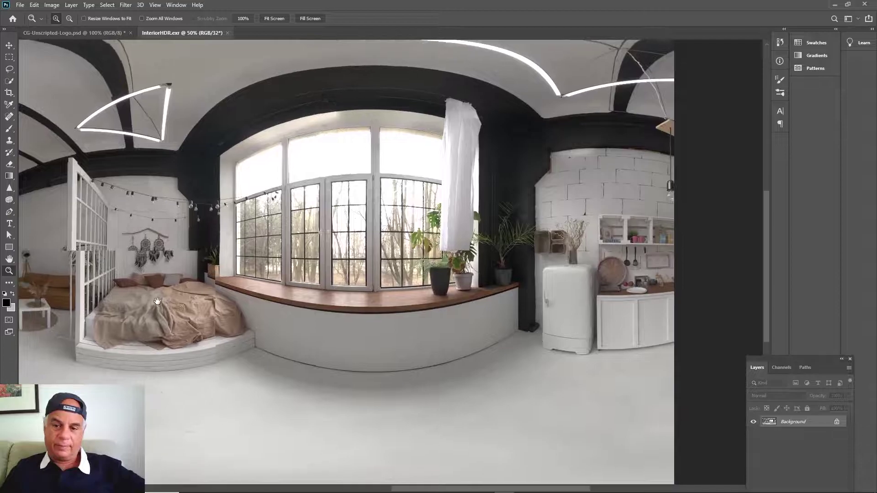
ctrl+scroll(316, 300, left, 3)
ctrl+scroll(316, 300, left, 1)
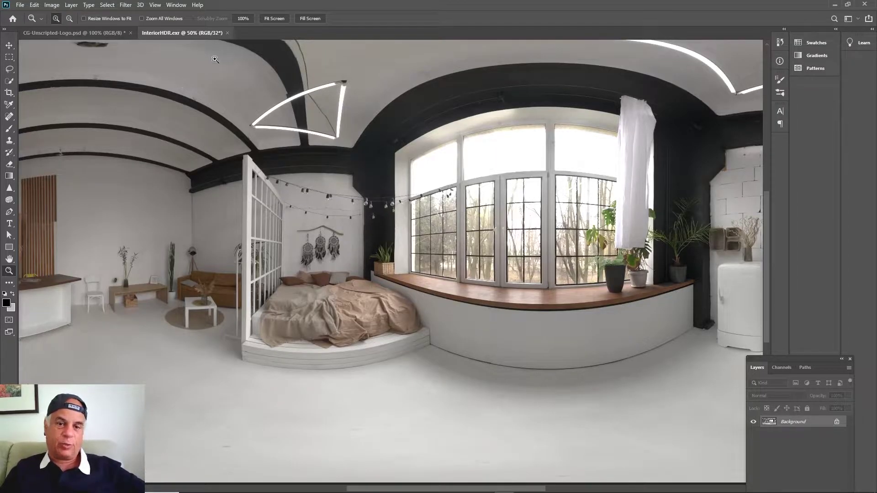
click(227, 33)
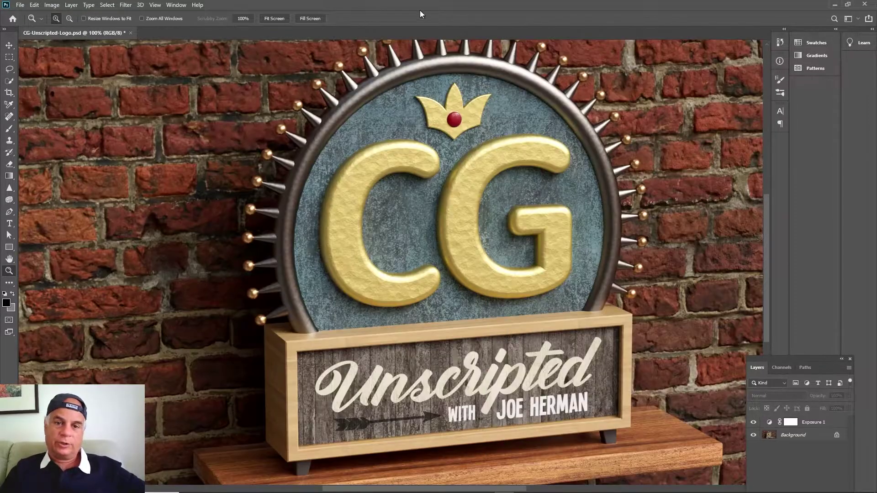
- Return to the CGU-Untextured.c4d scene in Cinema 4D and open the Redshift Lights submenu
click(835, 4)
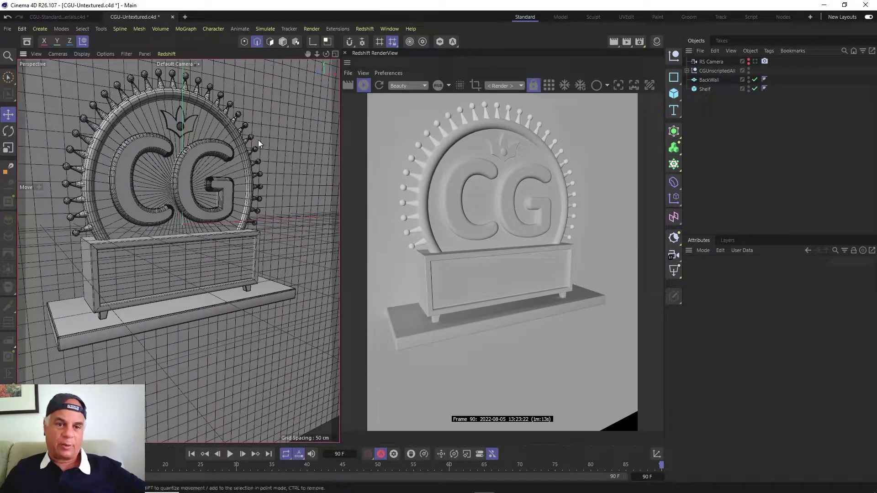
scroll(242, 179, down, 5)
scroll(242, 179, up, 2)
click(364, 29)
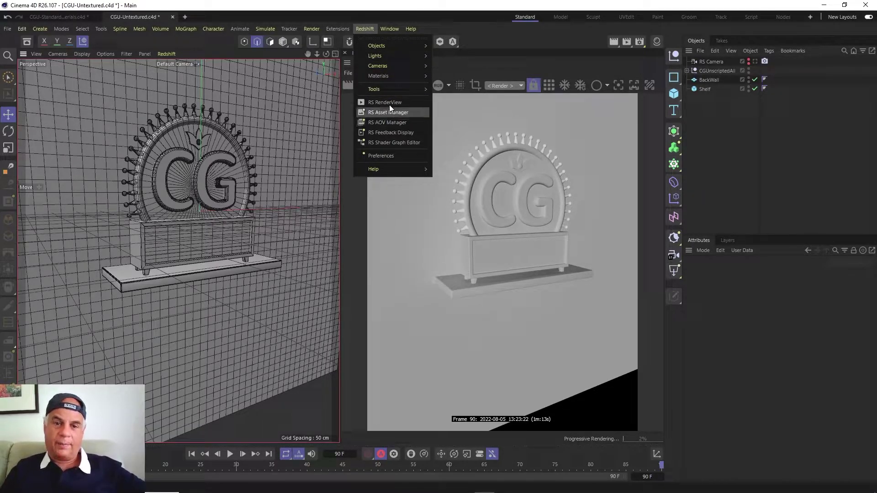
mouse_move(396, 56)
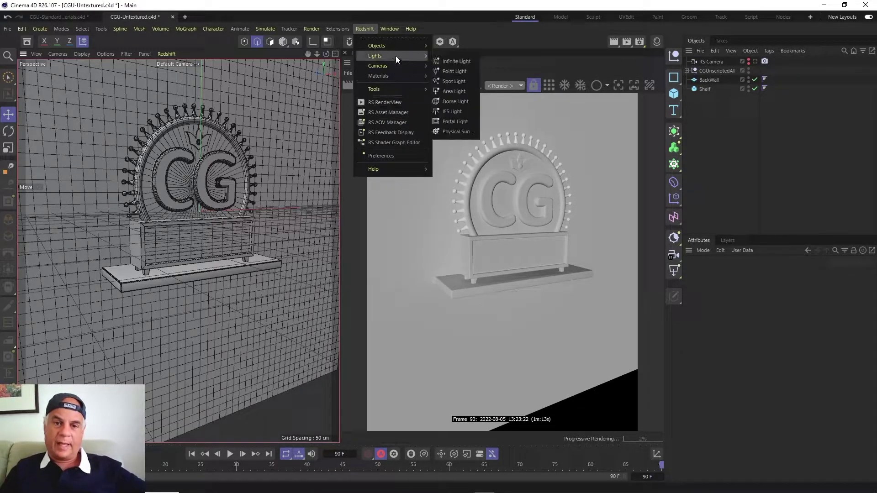
- Add an RS Dome Light to the scene and open the file browser for its Texture image
click(468, 103)
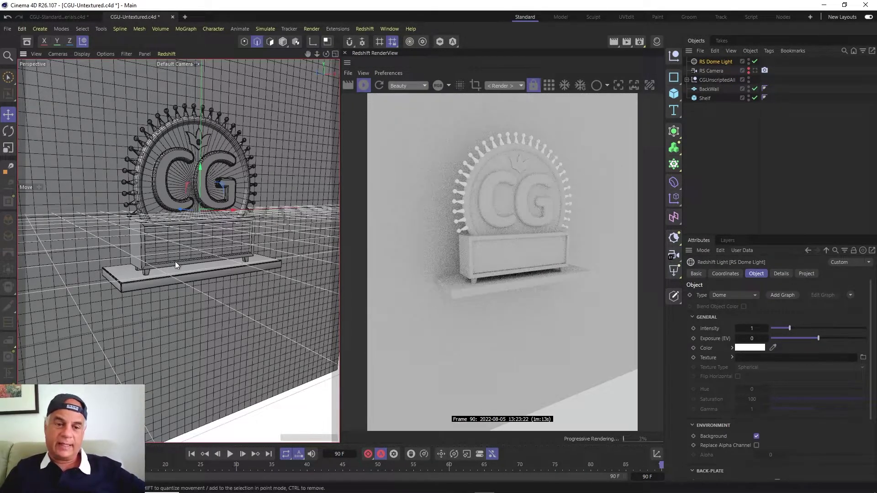
scroll(175, 262, down, 5)
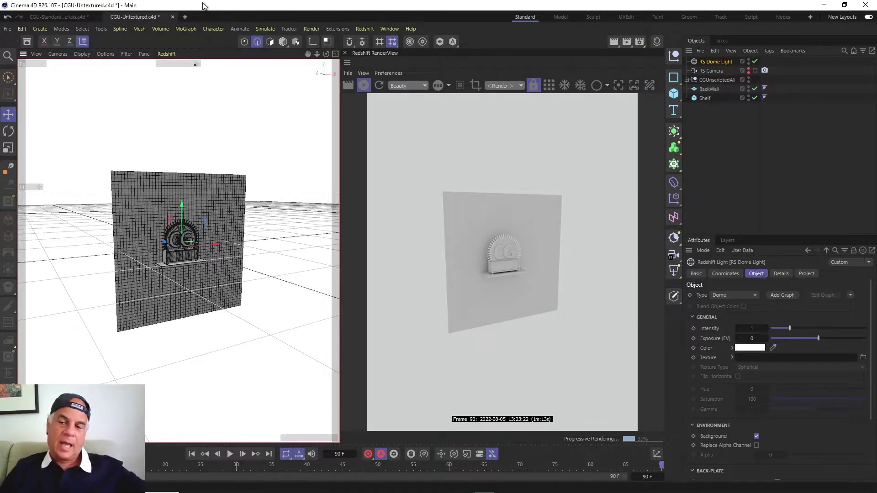
scroll(94, 264, up, 3)
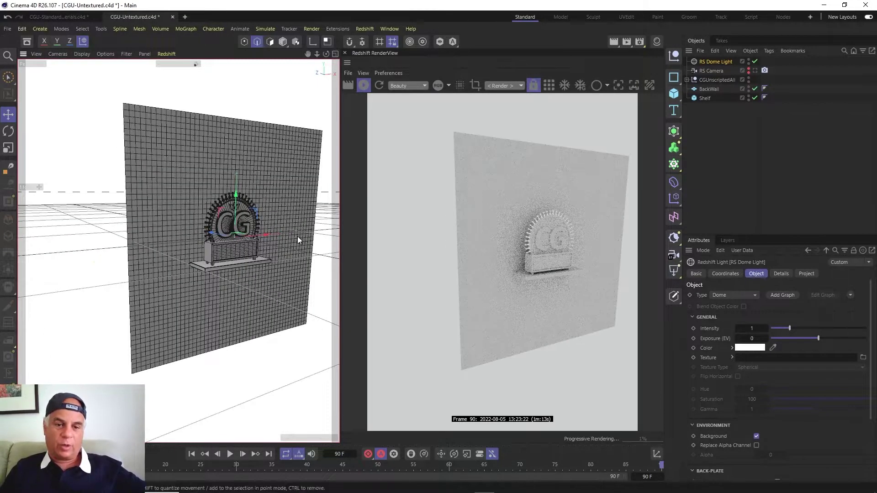
scroll(298, 237, up, 3)
scroll(263, 240, up, 2)
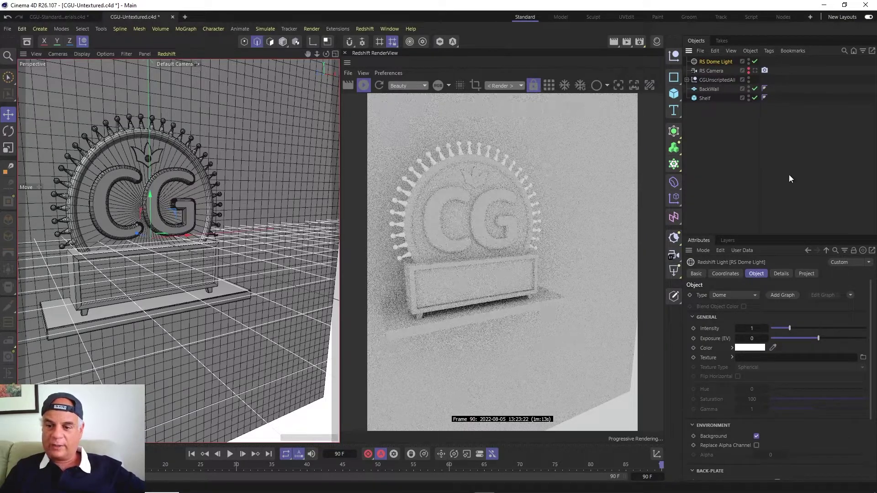
click(863, 358)
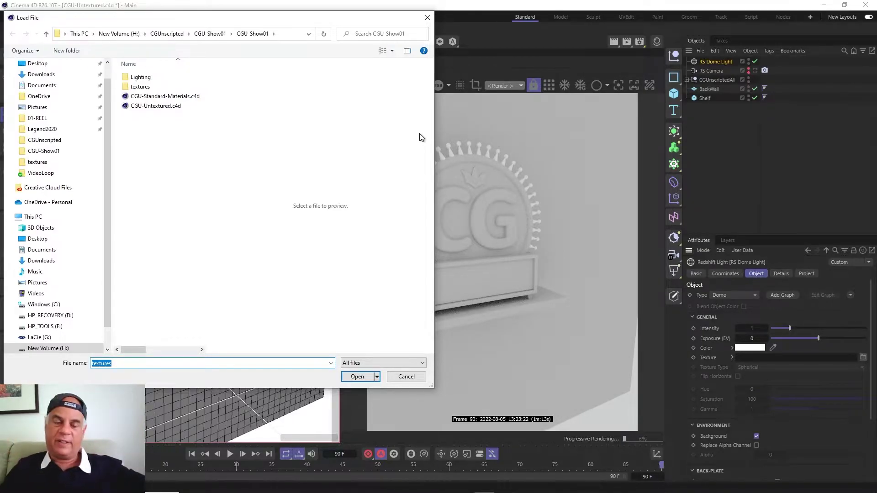
- Load Lighting/InteriorHDR.exr as the dome light's texture, declining to copy it into the project
double_click(147, 81)
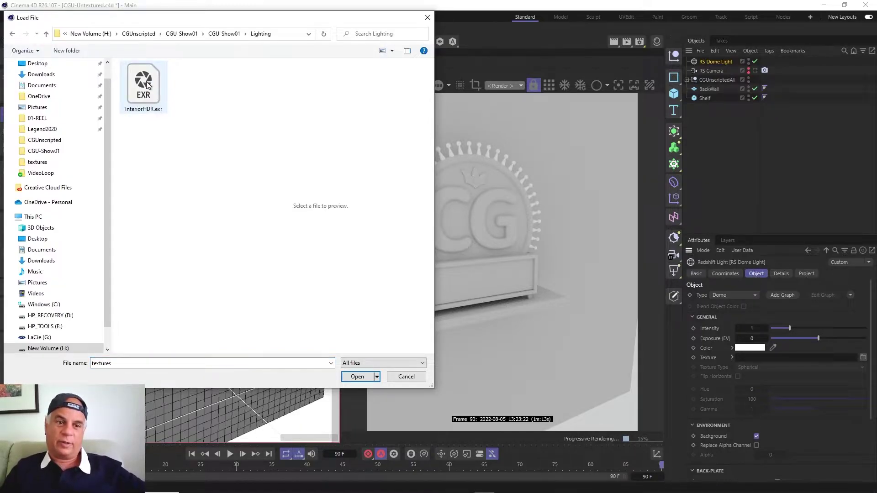
double_click(146, 85)
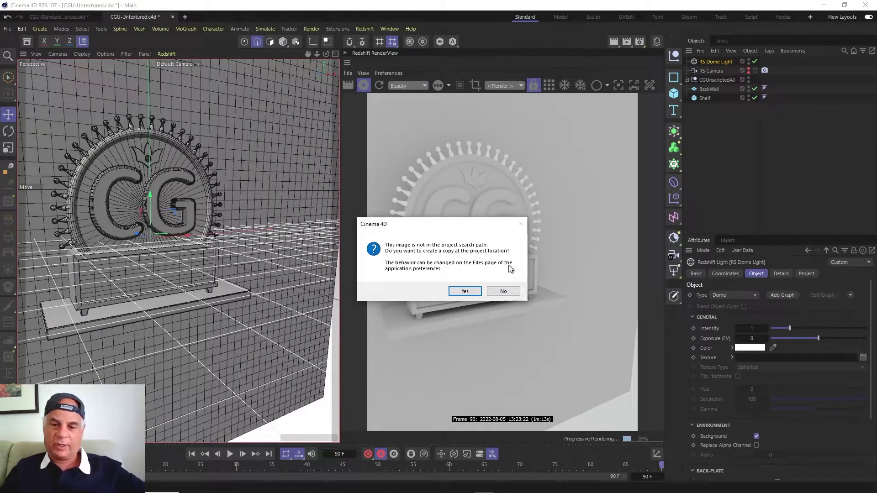
click(513, 292)
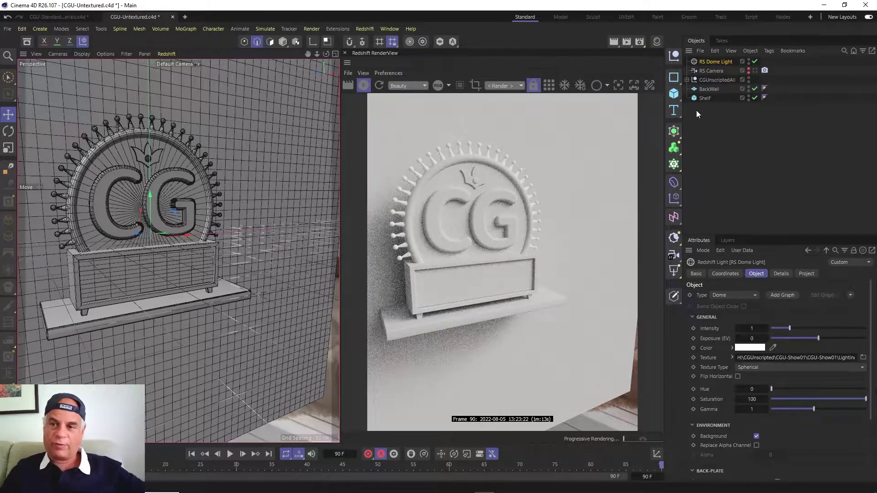
- Zoom and orbit the viewport to inspect the logo inside the room panorama
scroll(204, 257, down, 10)
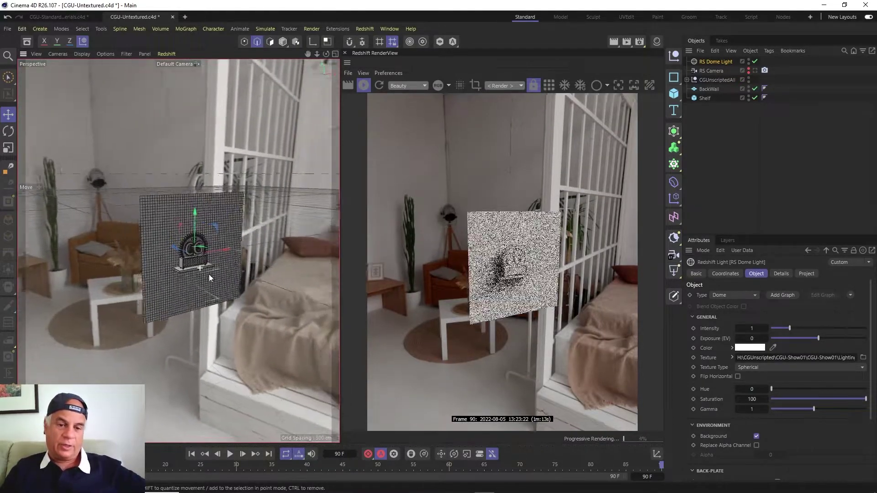
mouse_move(210, 276)
alt+mouse_down()
mouse_move(310, 203)
mouse_move(330, 211)
mouse_move(337, 283)
mouse_move(200, 268)
alt+mouse_up()
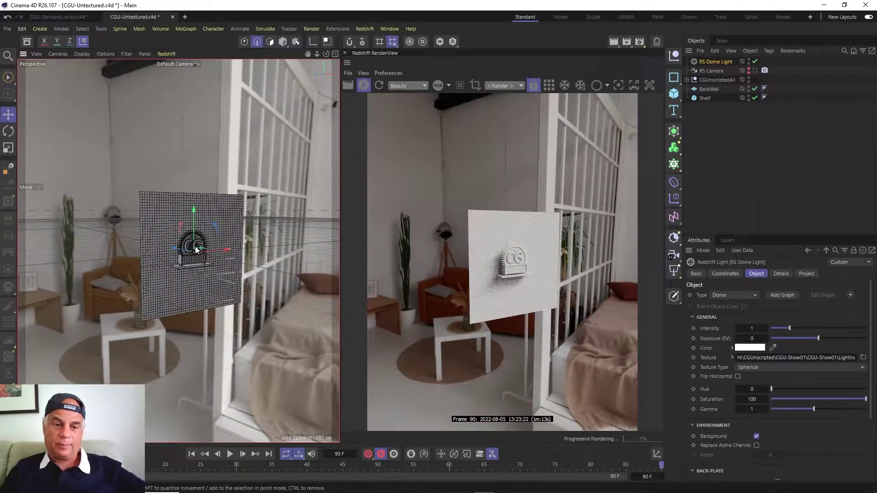
scroll(196, 249, up, 10)
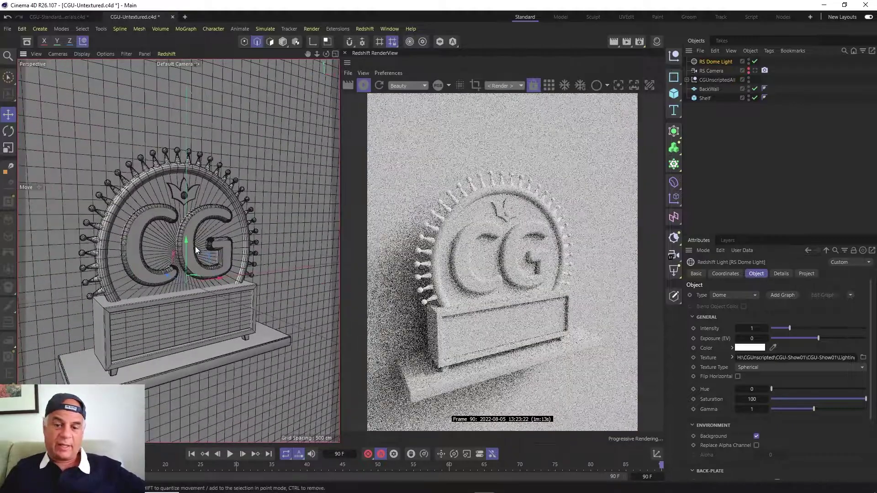
scroll(195, 256, down, 5)
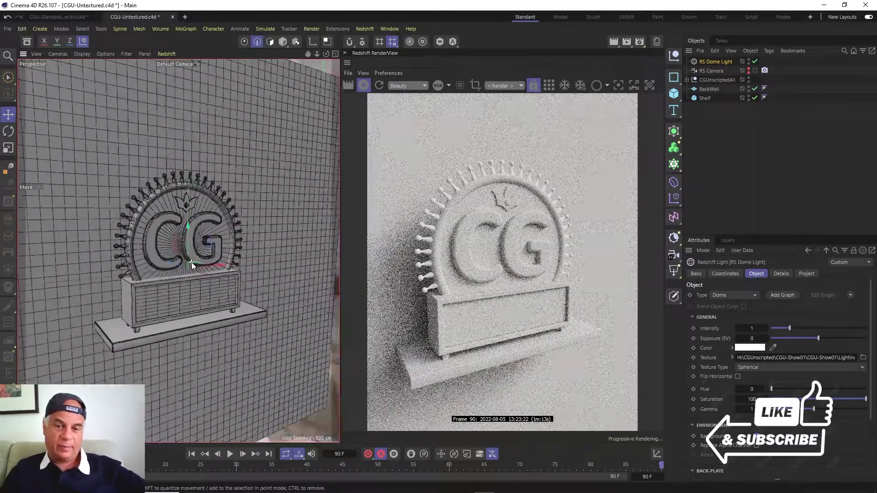
scroll(192, 265, down, 3)
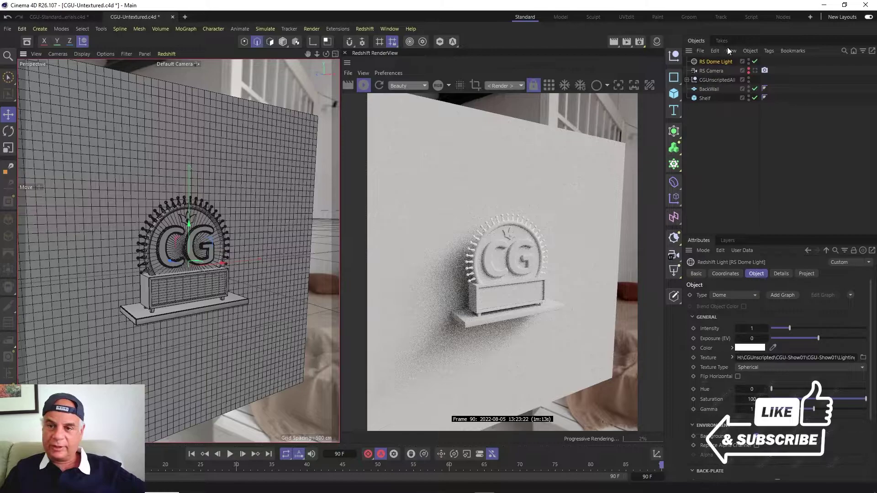
- Preview dome light heading rotations of 33°, 177°, 235° and about 296° in the Coordinates tab
click(729, 273)
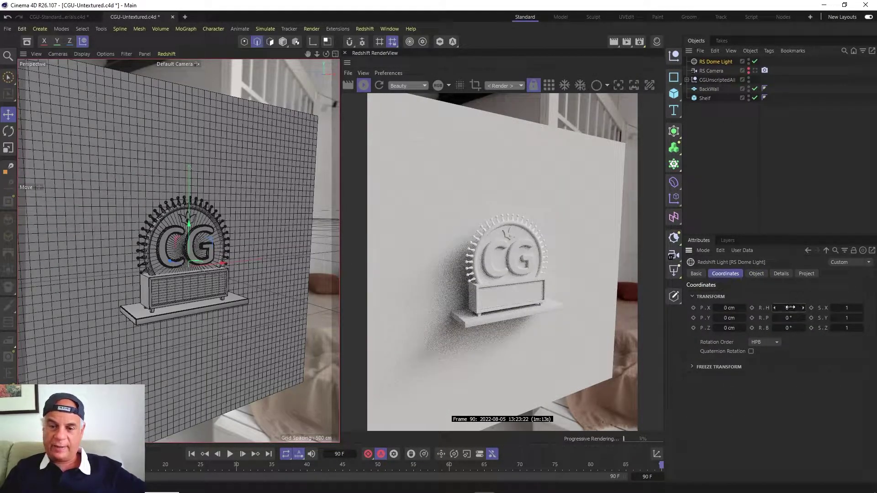
drag(790, 307, 837, 307)
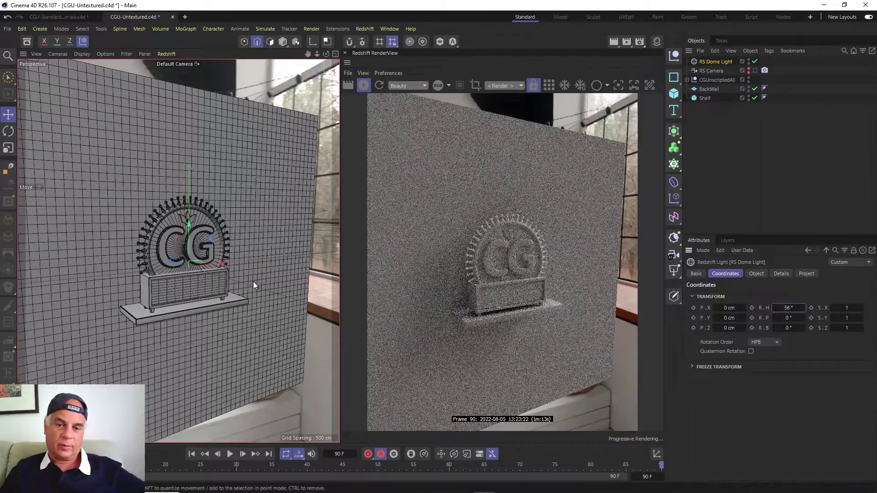
drag(788, 311, 848, 311)
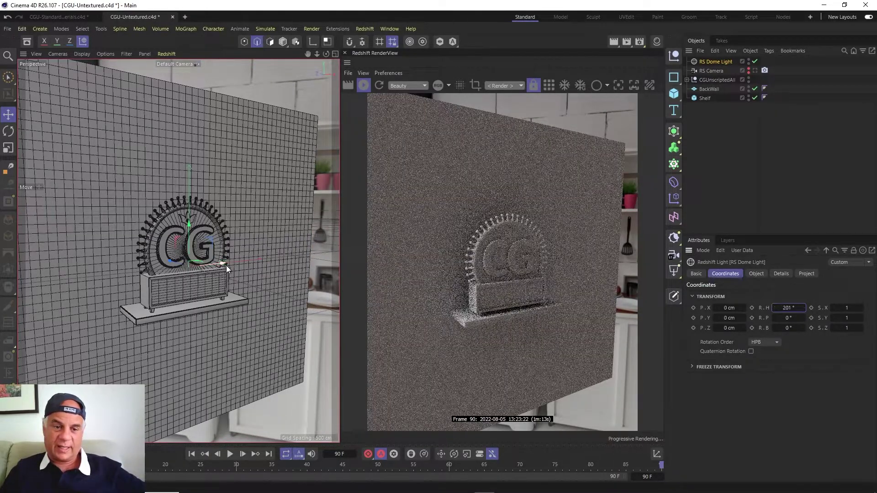
scroll(210, 273, up, 3)
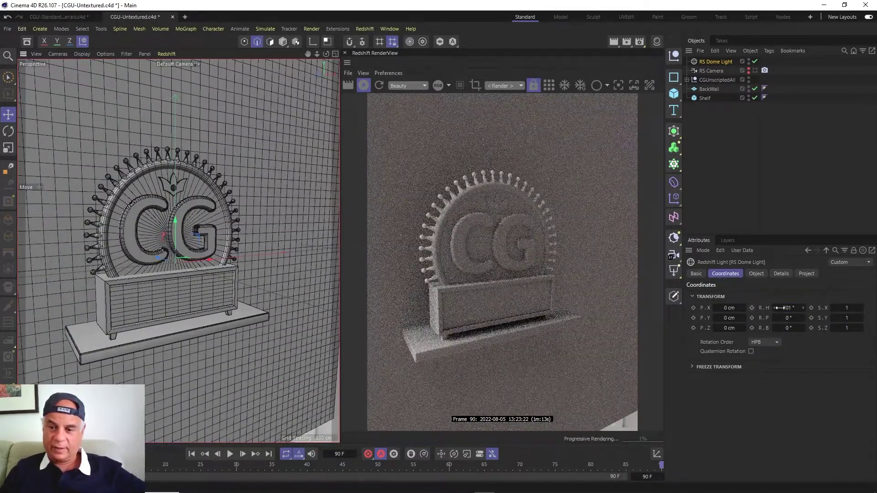
drag(780, 308, 796, 308)
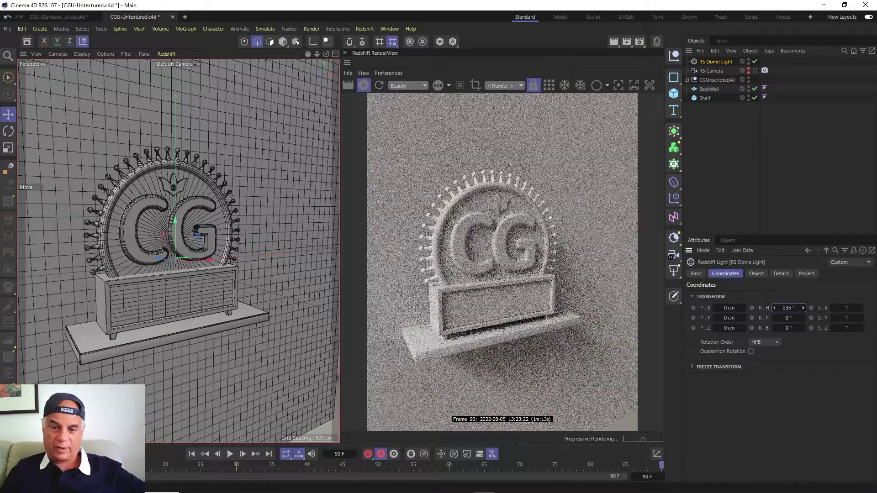
drag(796, 308, 790, 308)
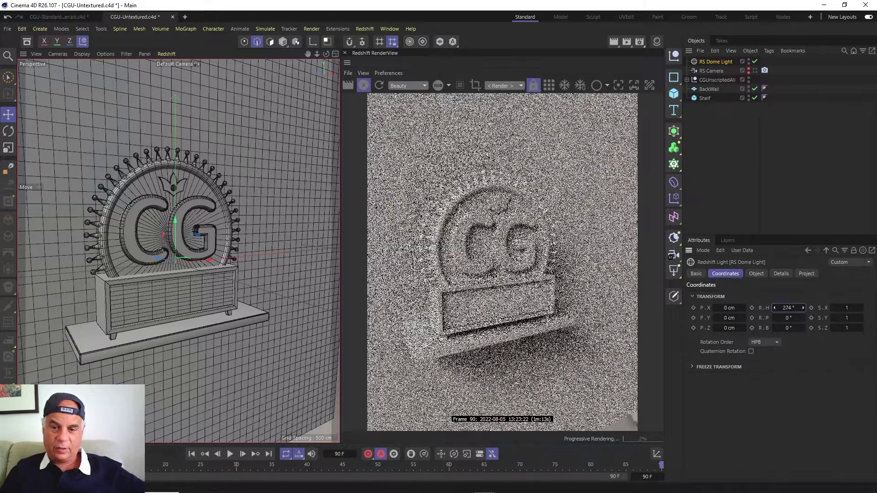
- Reset the dome light's heading rotation to 0°
double_click(789, 308)
text(0)
key(Return)
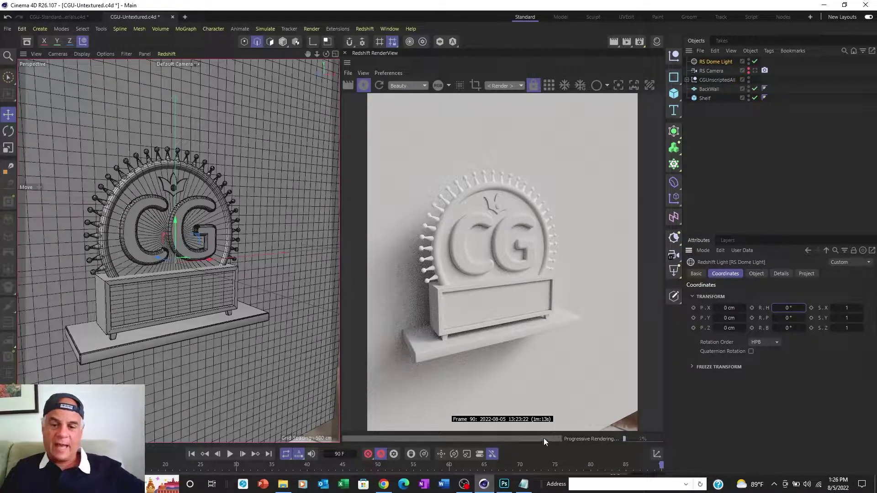
- Uncheck Background in the dome light's Object settings so the HDR image no longer renders
scroll(237, 385, down, 5)
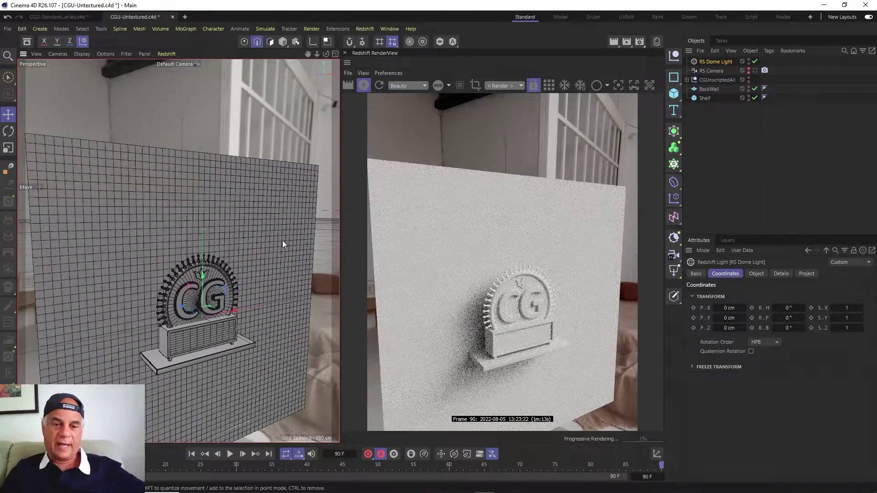
alt+drag(245, 169, 224, 245)
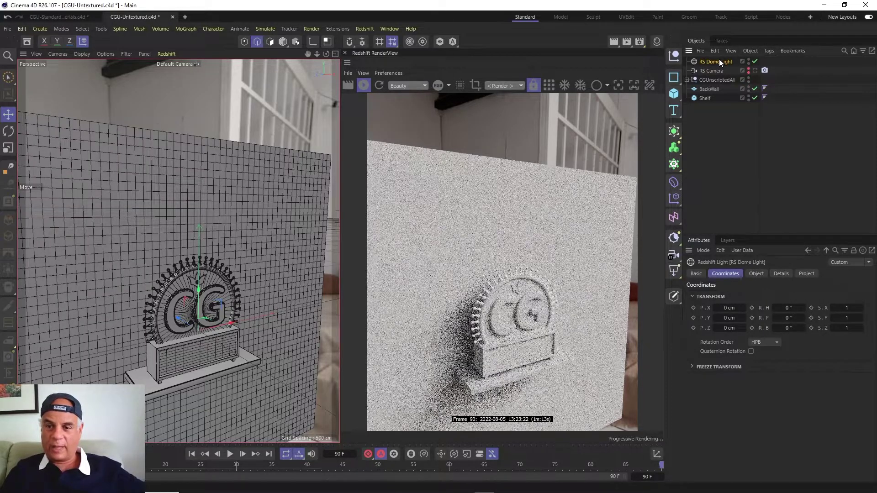
click(756, 274)
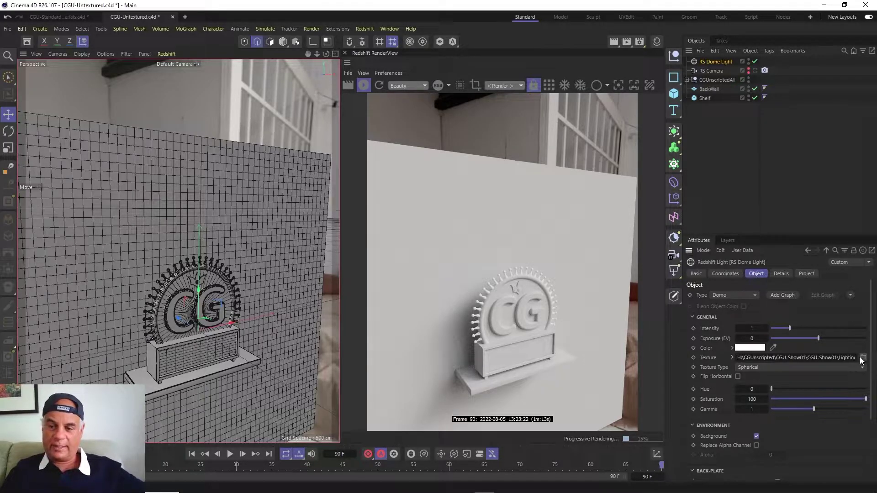
click(756, 436)
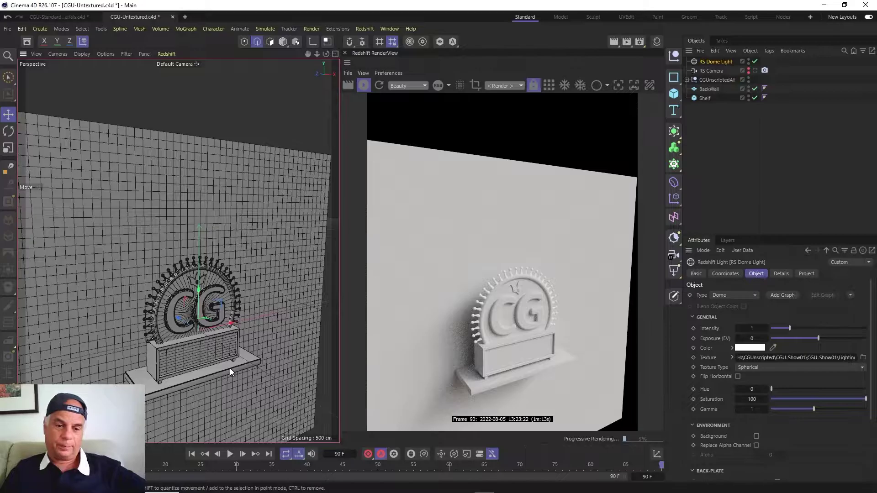
- Orbit and zoom the viewport in close on the CG sign against the wall
alt+drag(229, 369, 245, 295)
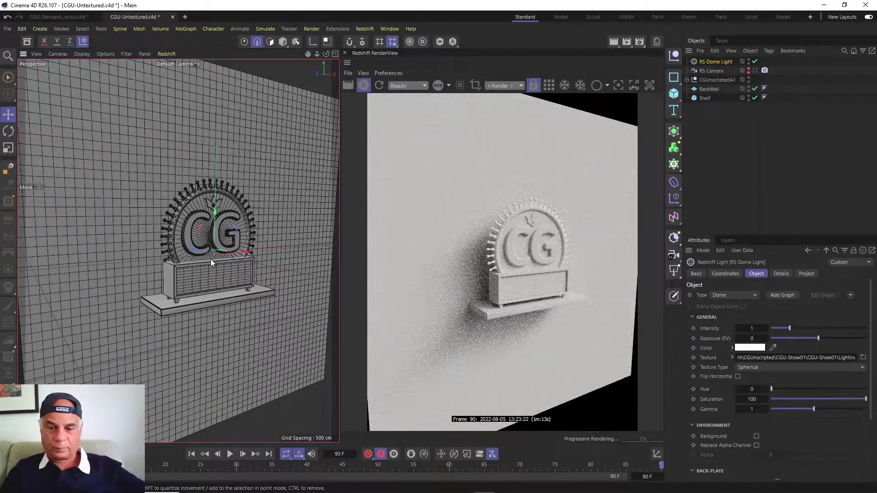
scroll(210, 259, up, 3)
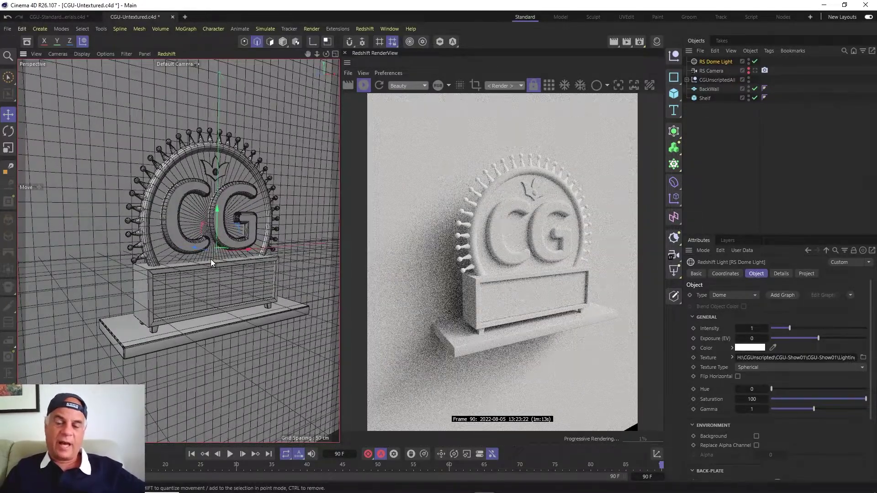
scroll(210, 259, up, 2)
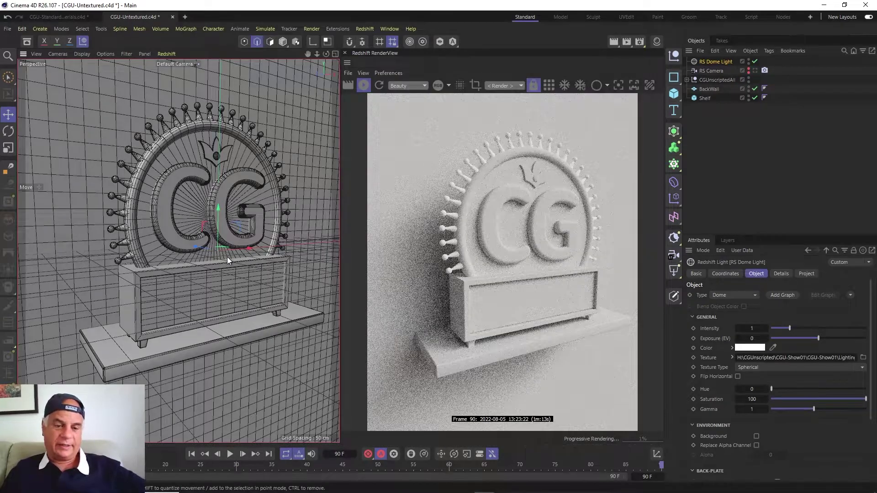
alt+drag(227, 257, 205, 261)
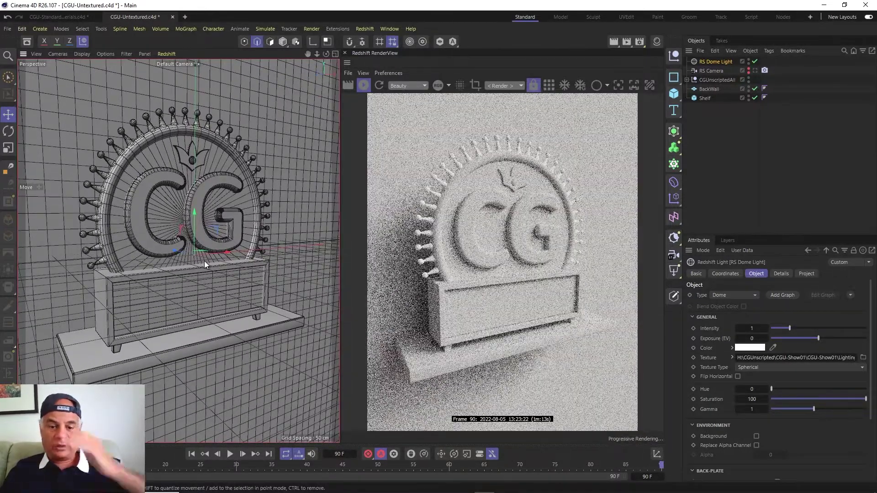